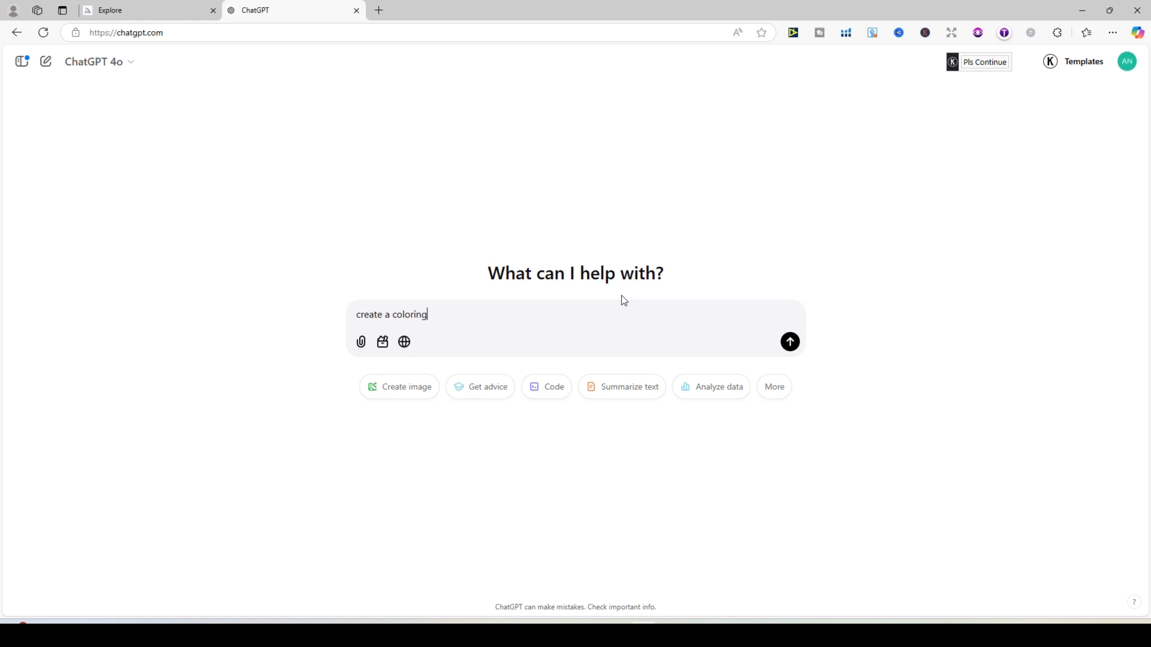
# Ask ChatGPT to create a coloring book image suitable for children, a cat.
pyautogui.write('ge suitable for child')
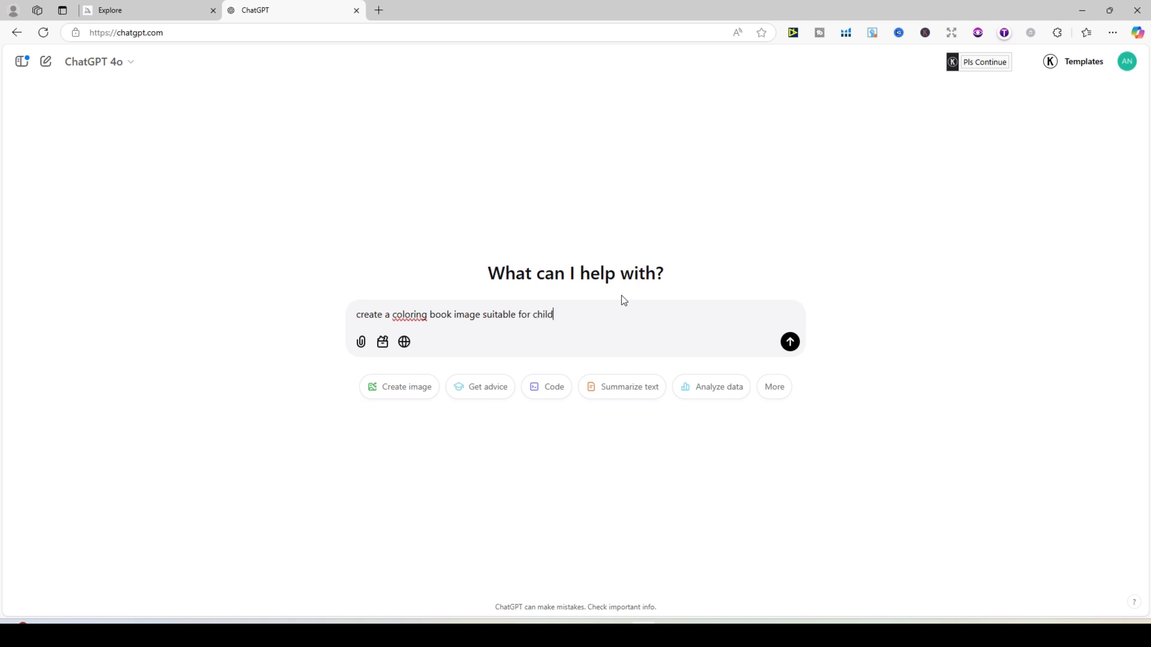
pyautogui.write('ren, a cat')
pyautogui.press('Return')
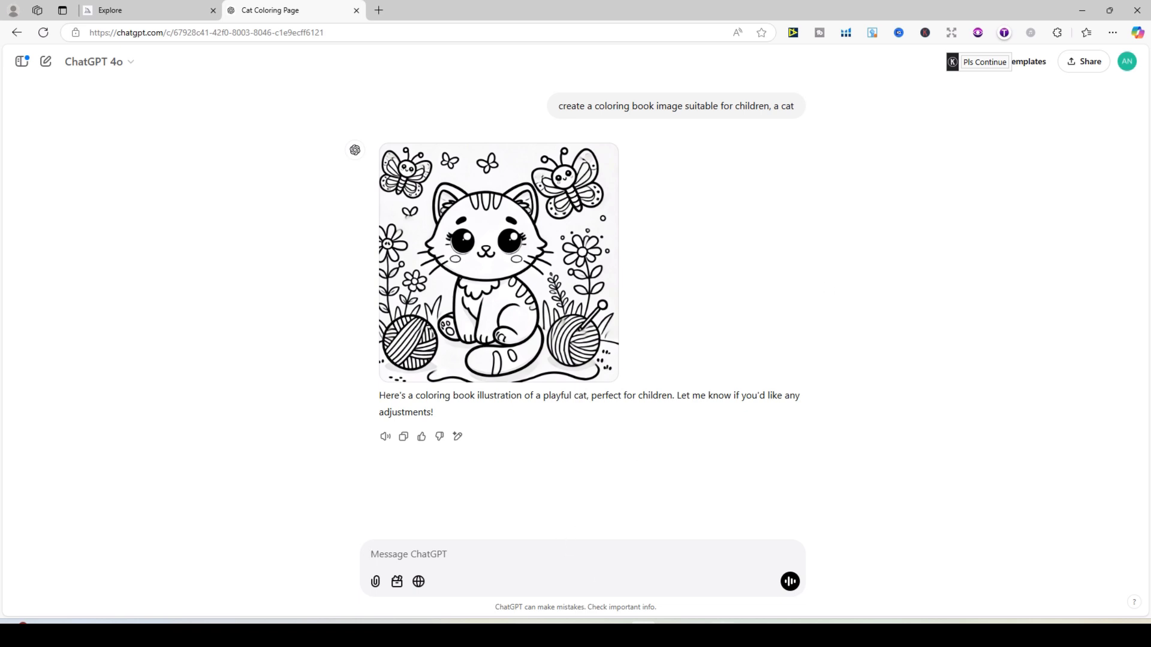
# Switch to the file explorer and browse the files in the coloring_book_assets folder.
pyautogui.click(776, 622)
pyautogui.click(621, 633)
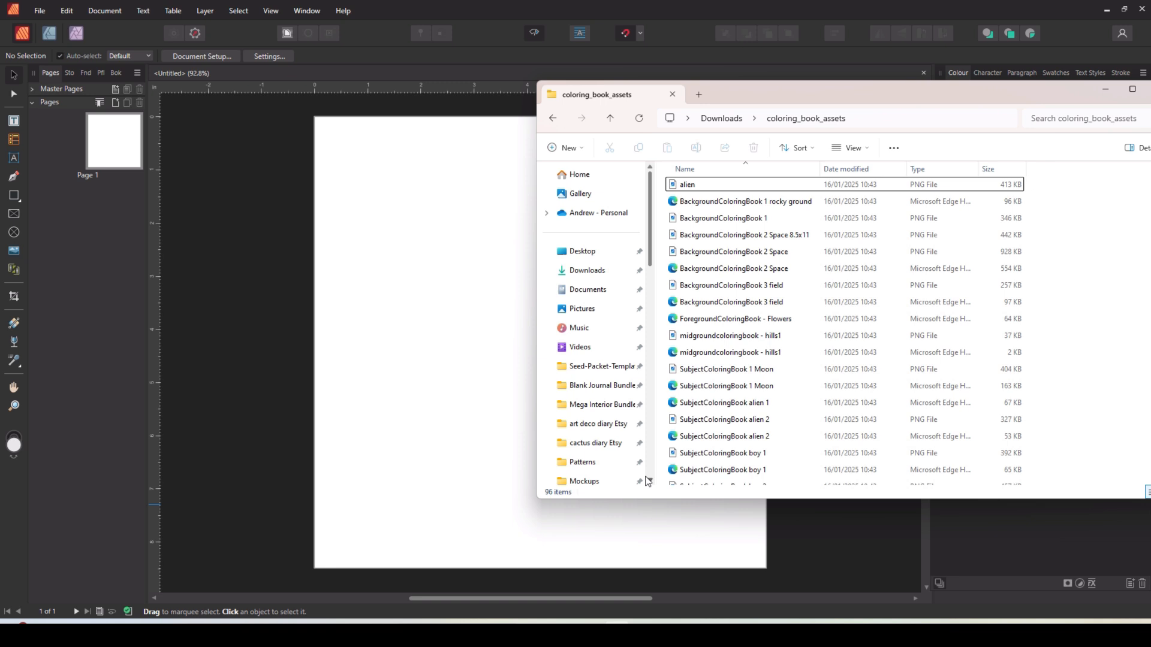
pyautogui.scroll(-7, 749, 258)
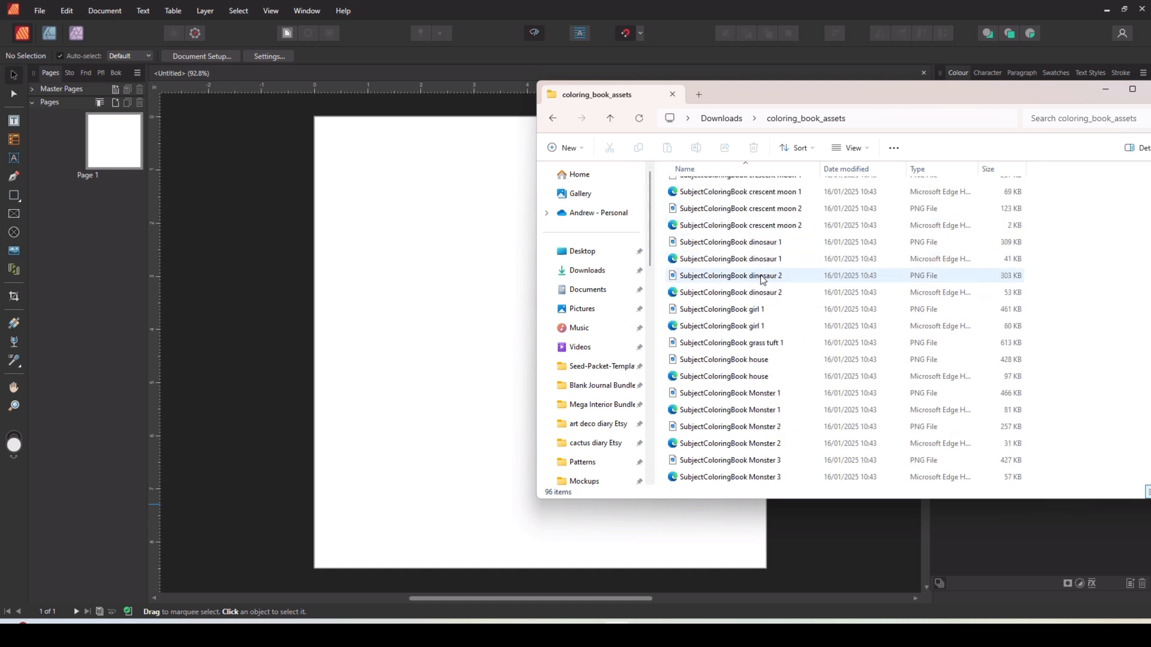
pyautogui.scroll(-10, 761, 282)
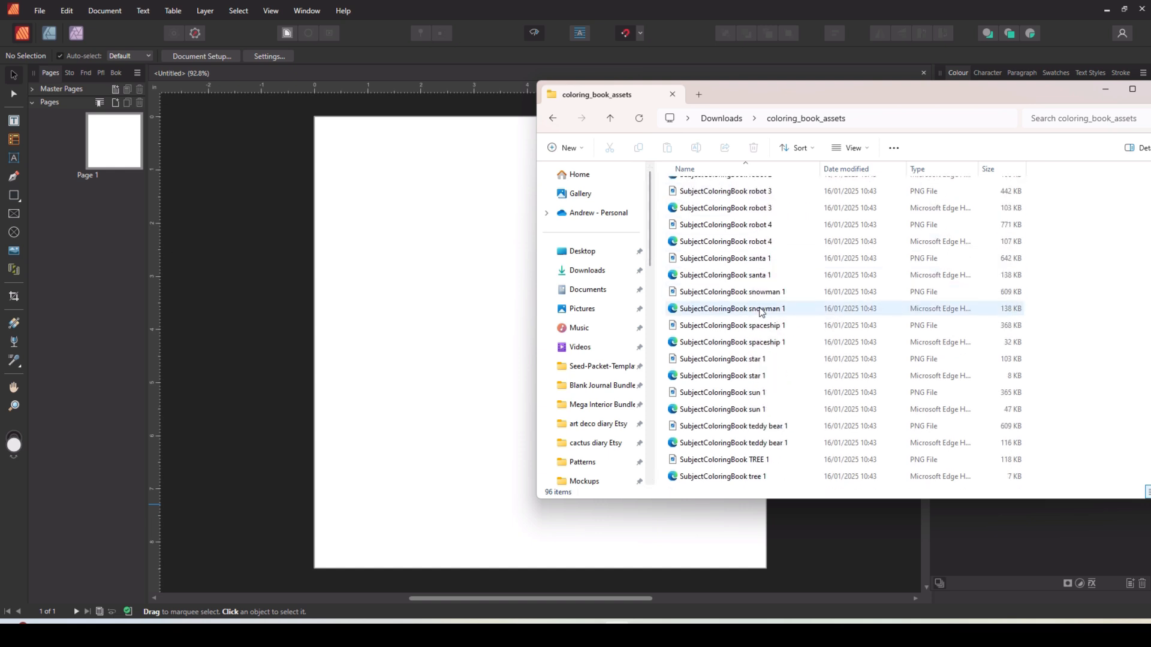
pyautogui.scroll(17, 760, 310)
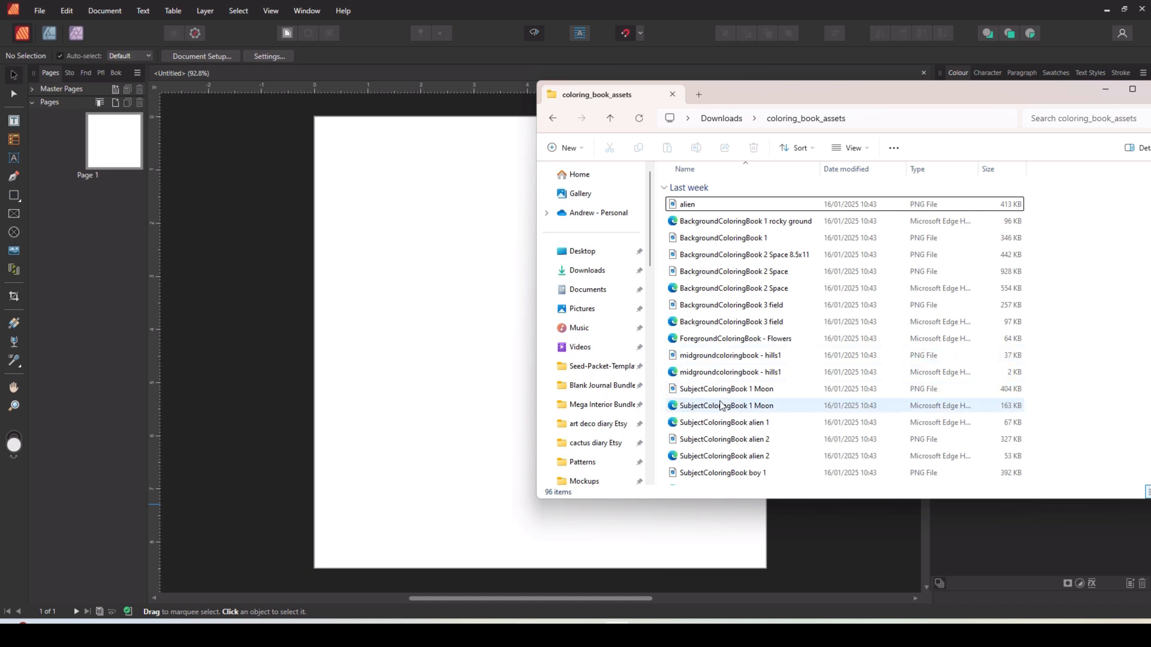
pyautogui.scroll(-2, 729, 406)
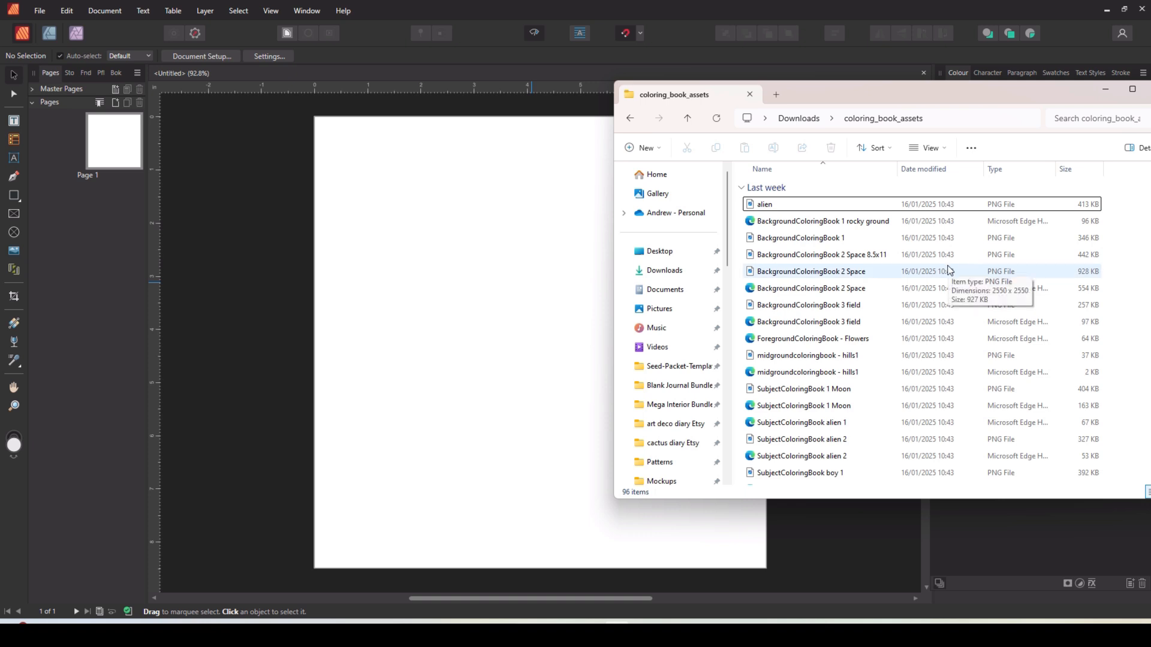
# Change the folder view to medium-sized icons.
pyautogui.click(928, 148)
pyautogui.click(933, 176)
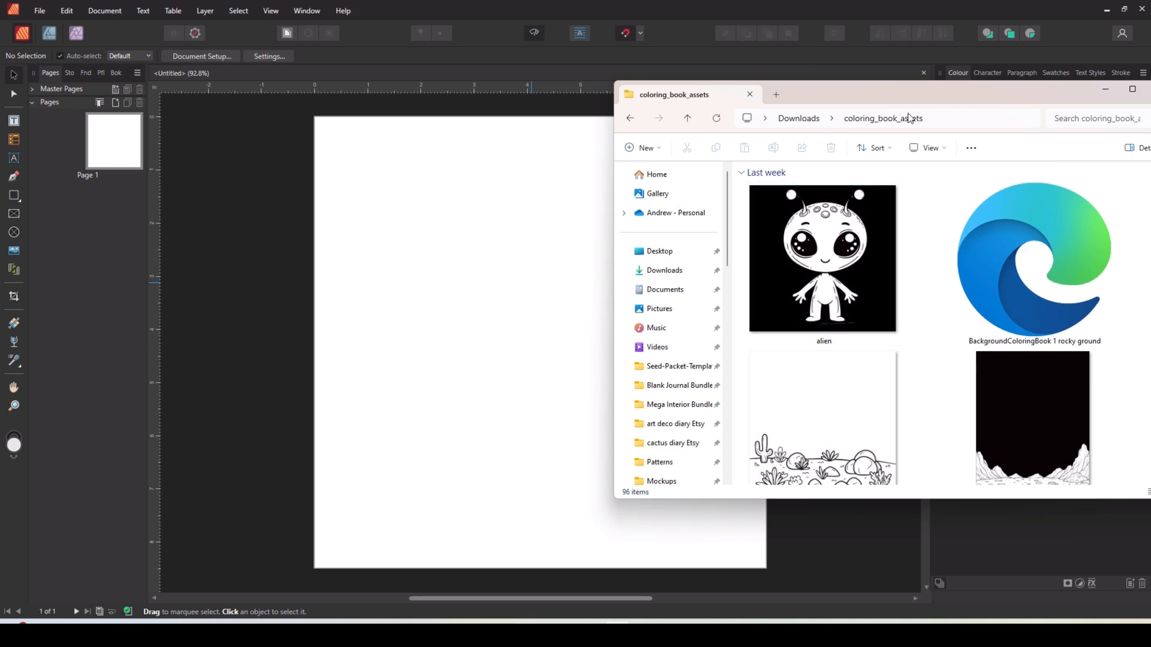
pyautogui.click(890, 149)
pyautogui.click(929, 148)
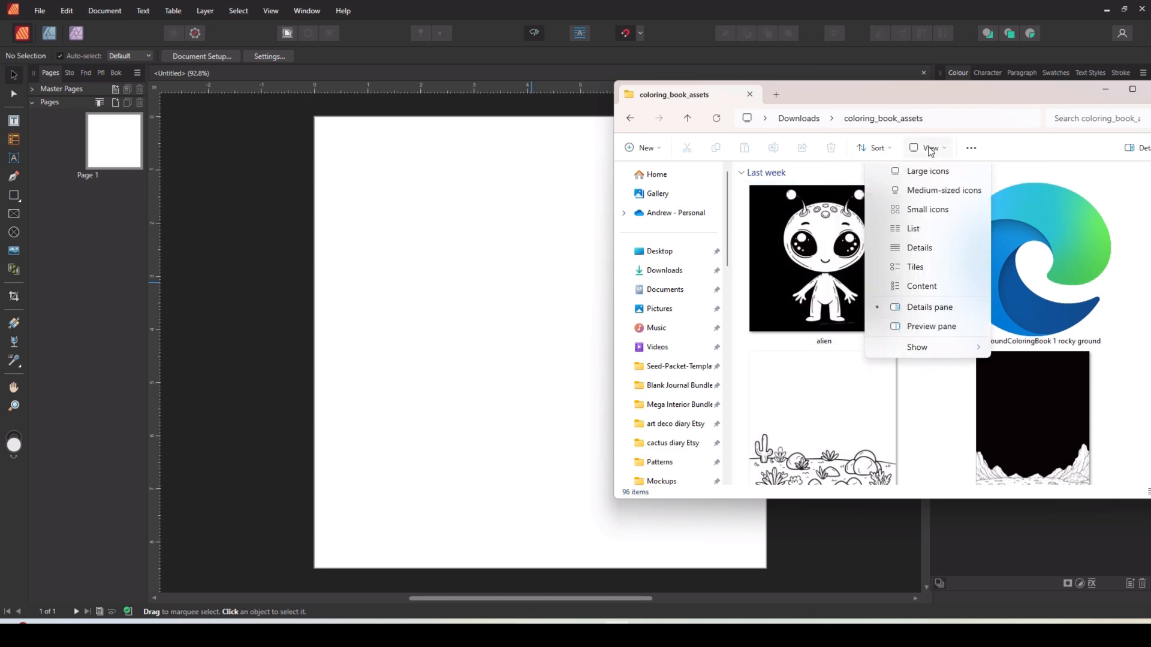
pyautogui.click(922, 197)
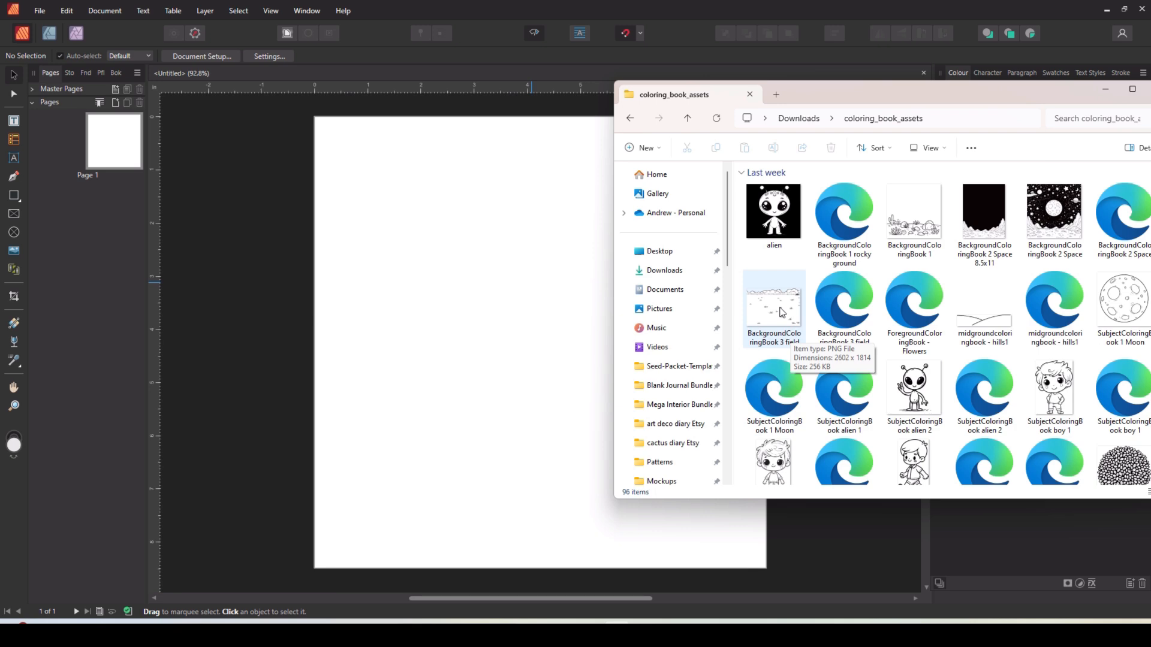
# Drag the BackgroundColoringBook 3 field image onto the page.
pyautogui.moveTo(781, 312); pyautogui.dragTo(446, 277)
pyautogui.scroll(-5, 915, 353)
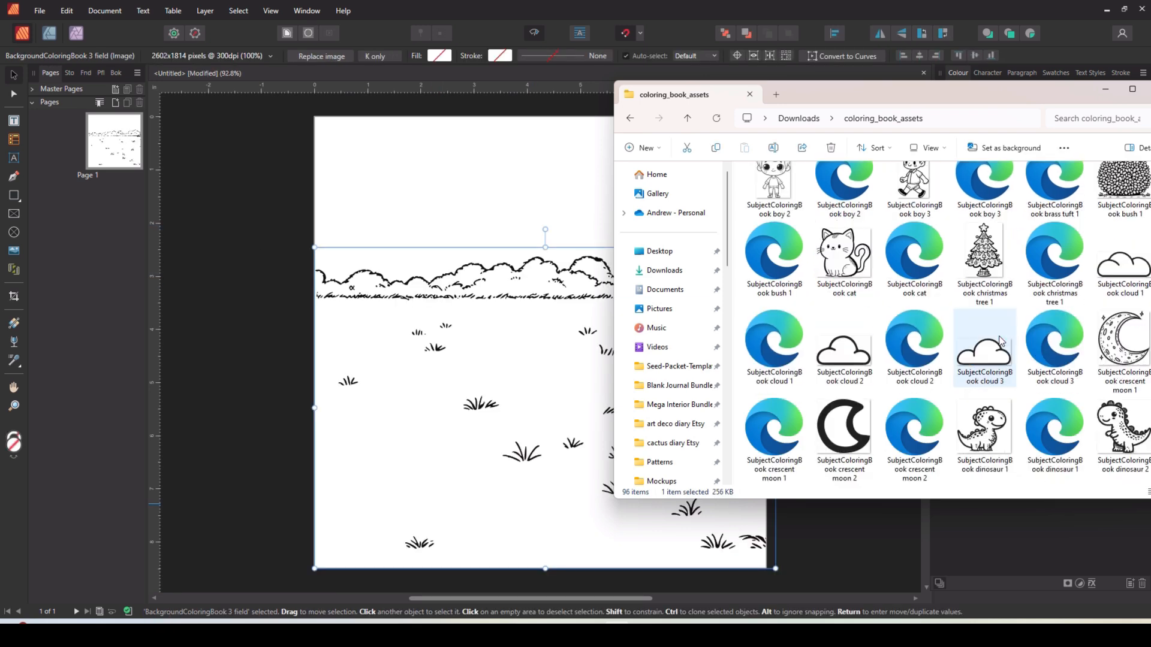
# Select the cloud 2, girl 1, house and grass tuft 1 images and drag them onto the page together.
pyautogui.keyDown('ctrl'); pyautogui.click(864, 362); pyautogui.keyUp('ctrl')
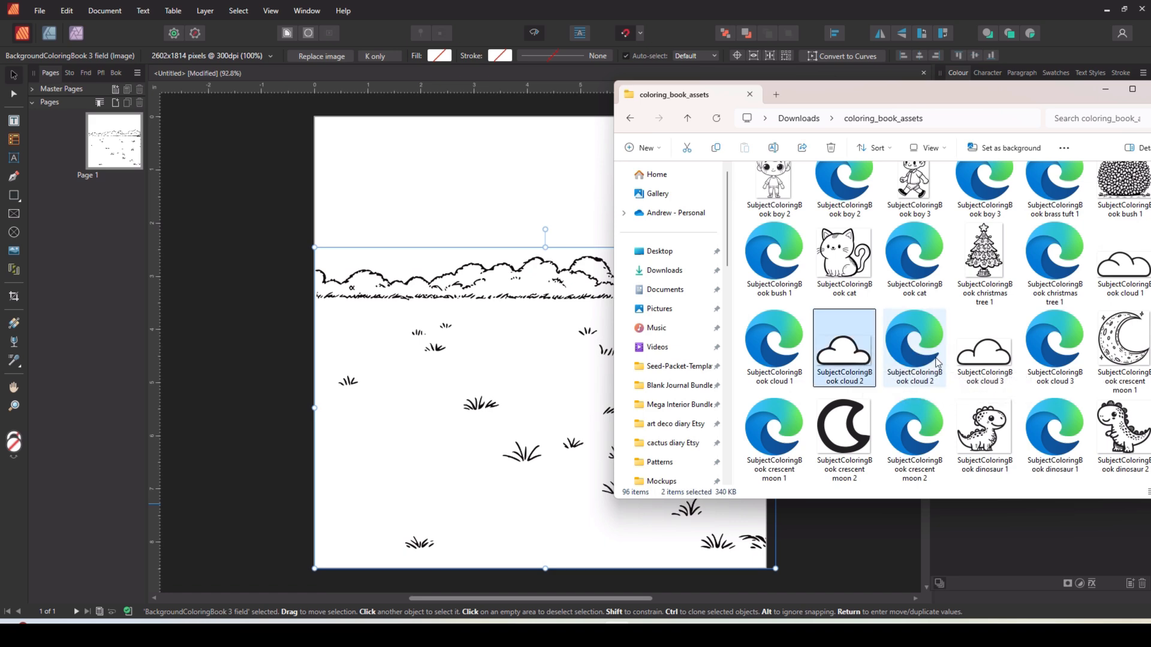
pyautogui.scroll(-2, 937, 362)
pyautogui.scroll(-3, 936, 361)
pyautogui.scroll(2, 937, 361)
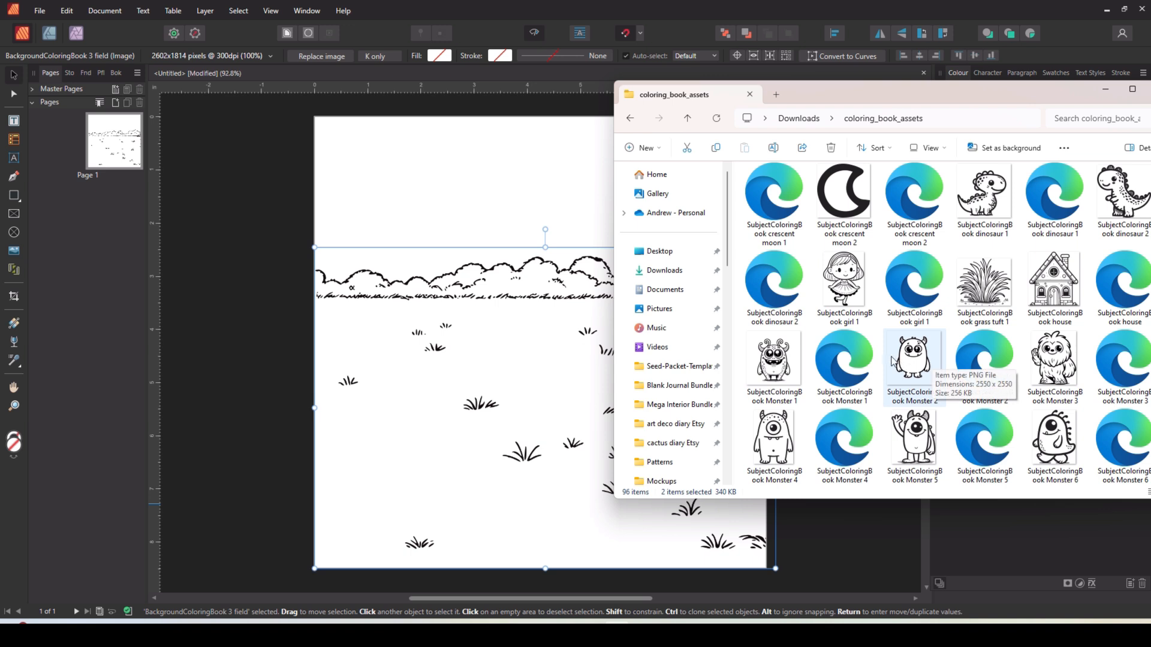
pyautogui.keyDown('ctrl'); pyautogui.click(861, 315); pyautogui.keyUp('ctrl')
pyautogui.keyDown('ctrl'); pyautogui.click(1042, 318); pyautogui.keyUp('ctrl')
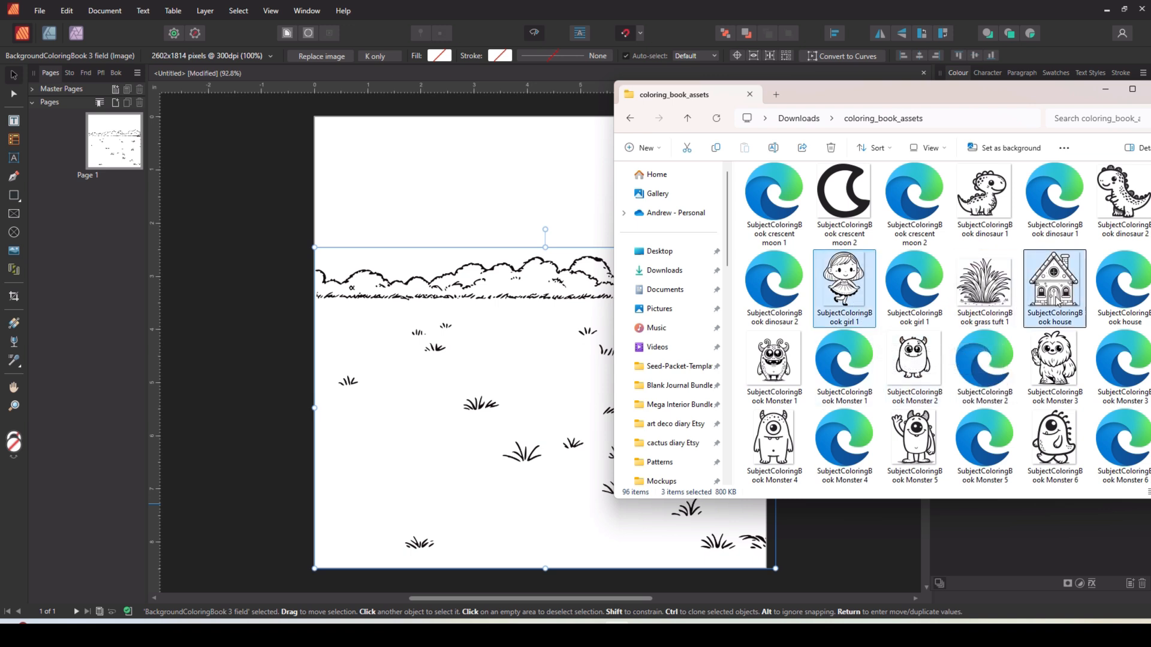
pyautogui.keyDown('ctrl'); pyautogui.click(983, 309); pyautogui.keyUp('ctrl')
pyautogui.moveTo(983, 310); pyautogui.dragTo(486, 400)
pyautogui.click(1106, 95)
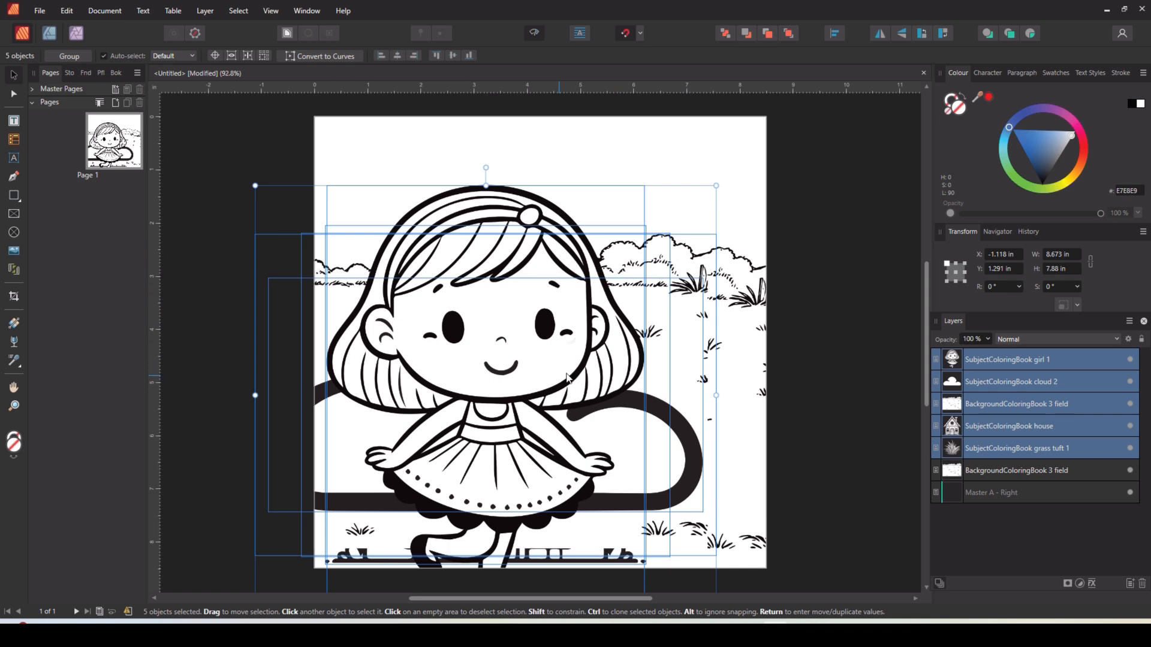
# Scale down the newly placed images and position them over the field.
pyautogui.moveTo(717, 185); pyautogui.dragTo(417, 457)
pyautogui.moveTo(368, 519); pyautogui.dragTo(706, 294)
# Move the girl into the field and the cloud into the upper-left sky.
pyautogui.click(666, 339)
pyautogui.moveTo(667, 340); pyautogui.dragTo(444, 373)
pyautogui.moveTo(698, 324); pyautogui.dragTo(429, 207)
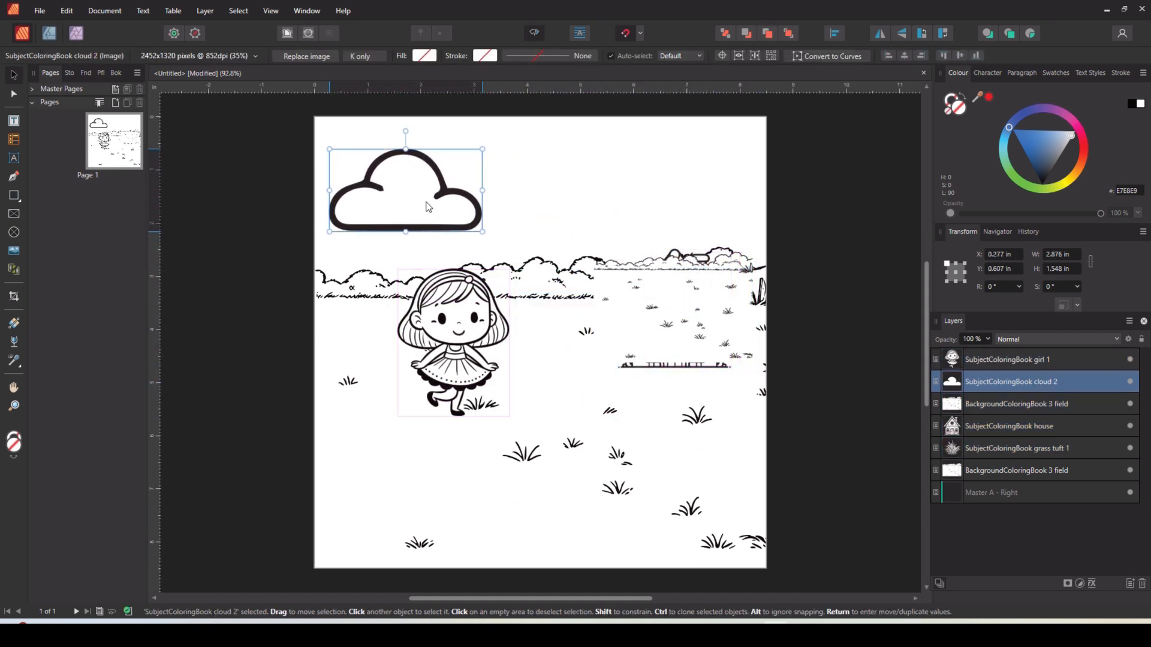
# Delete the duplicate field background image.
pyautogui.moveTo(676, 326); pyautogui.dragTo(668, 361)
pyautogui.press('Delete')
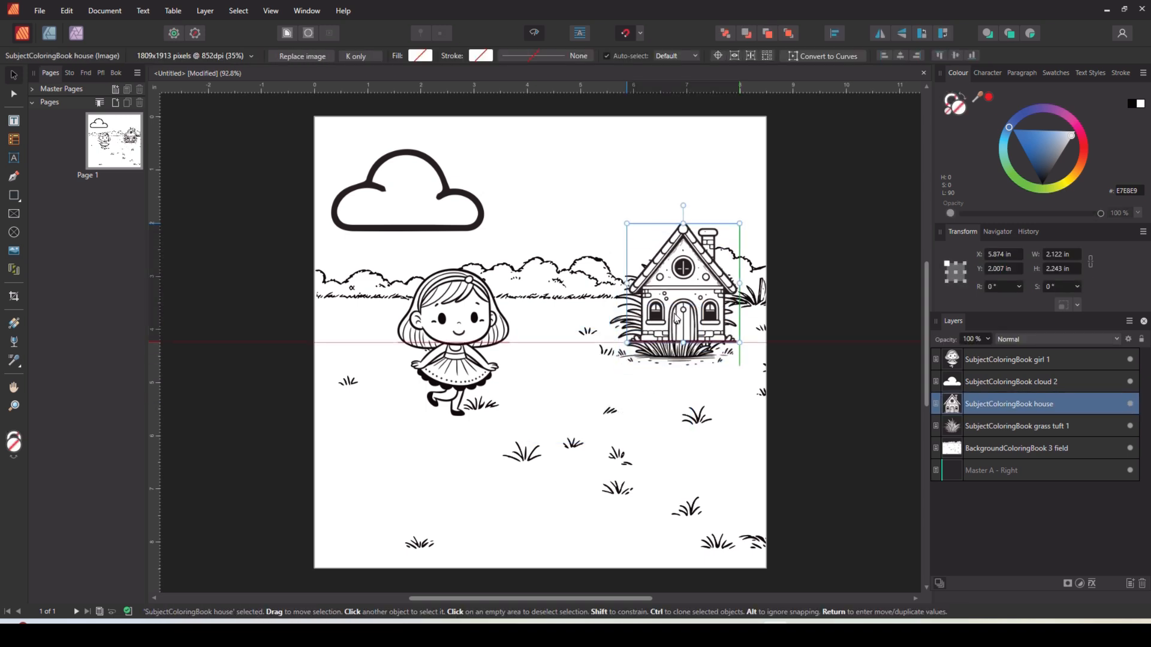
# Move the grass tuft to the lower-left corner of the field.
pyautogui.click(668, 362)
pyautogui.moveTo(669, 360); pyautogui.dragTo(383, 524)
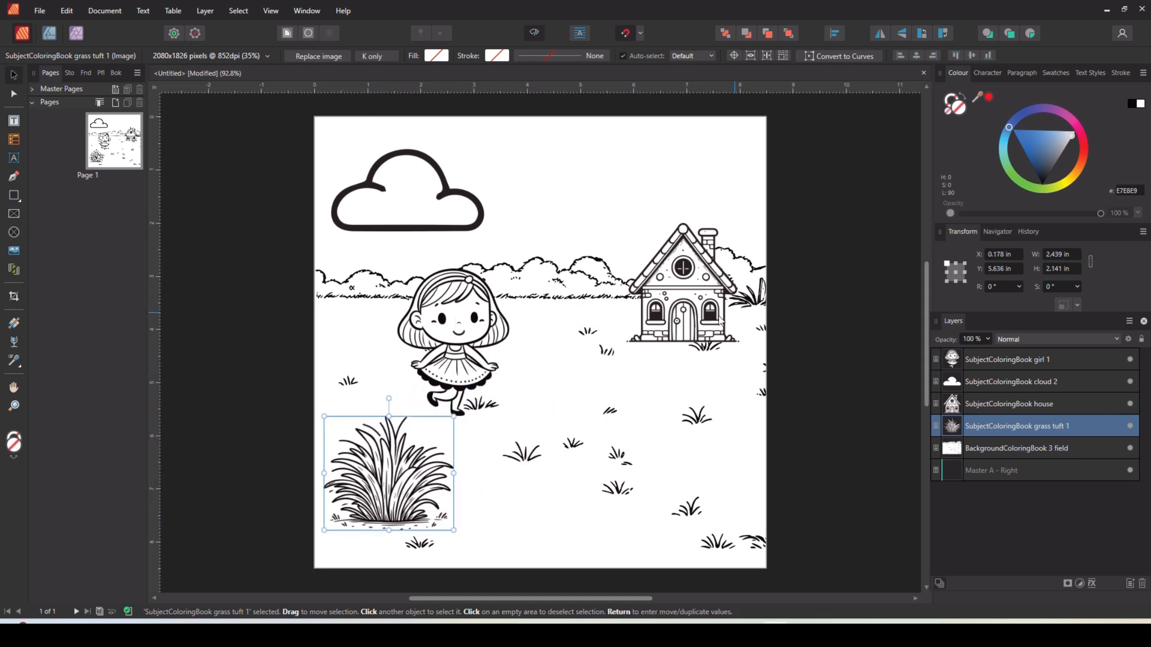
# Enlarge the house to fill the right side of the page.
pyautogui.click(719, 320)
pyautogui.moveTo(626, 225); pyautogui.dragTo(547, 123)
# Shift the girl slightly down and to the right.
pyautogui.click(455, 383)
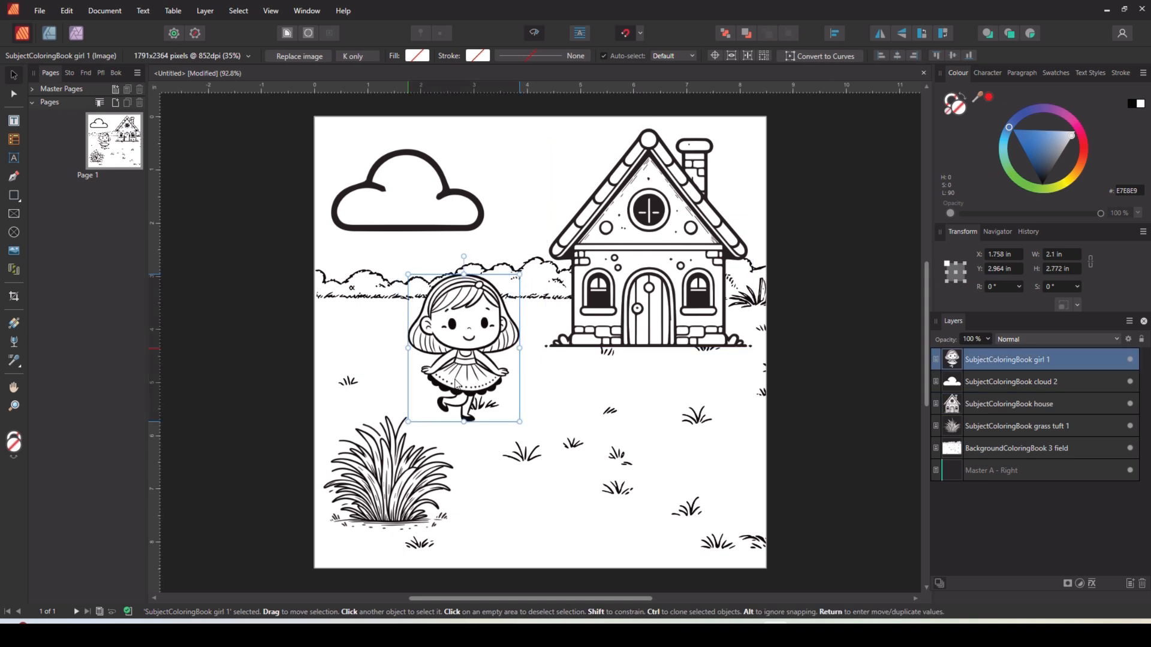
pyautogui.moveTo(455, 384); pyautogui.dragTo(468, 397)
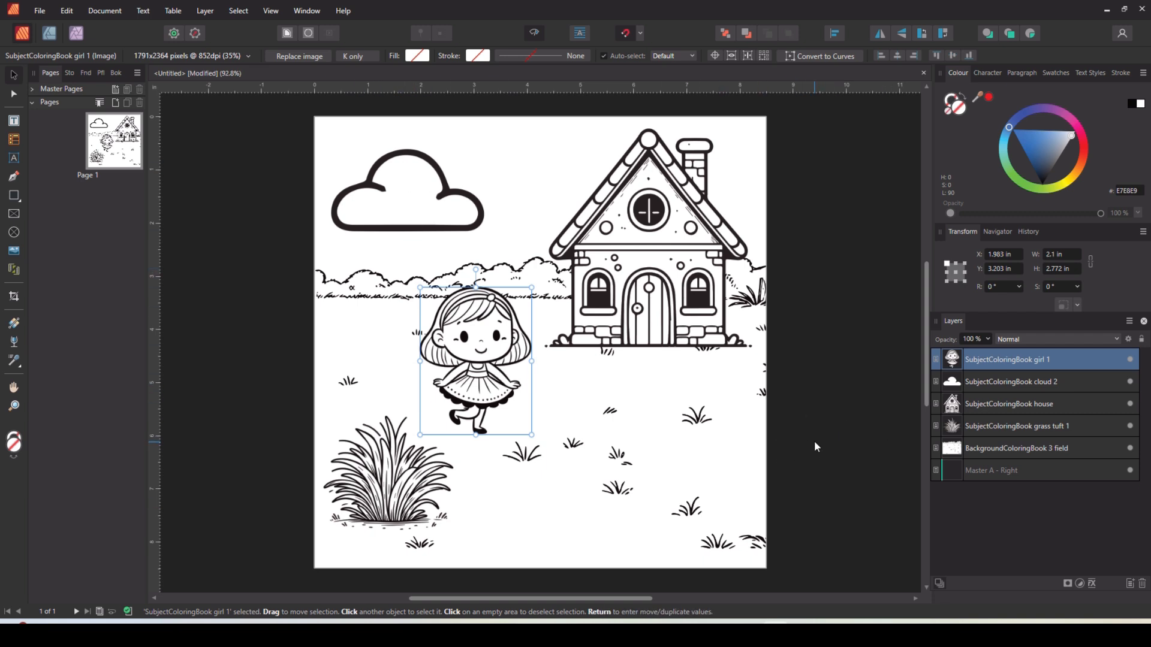
# Switch to the browser and view the generated coloring image of a girl, house and cloud.
pyautogui.hotkey('alt', 'Tab')
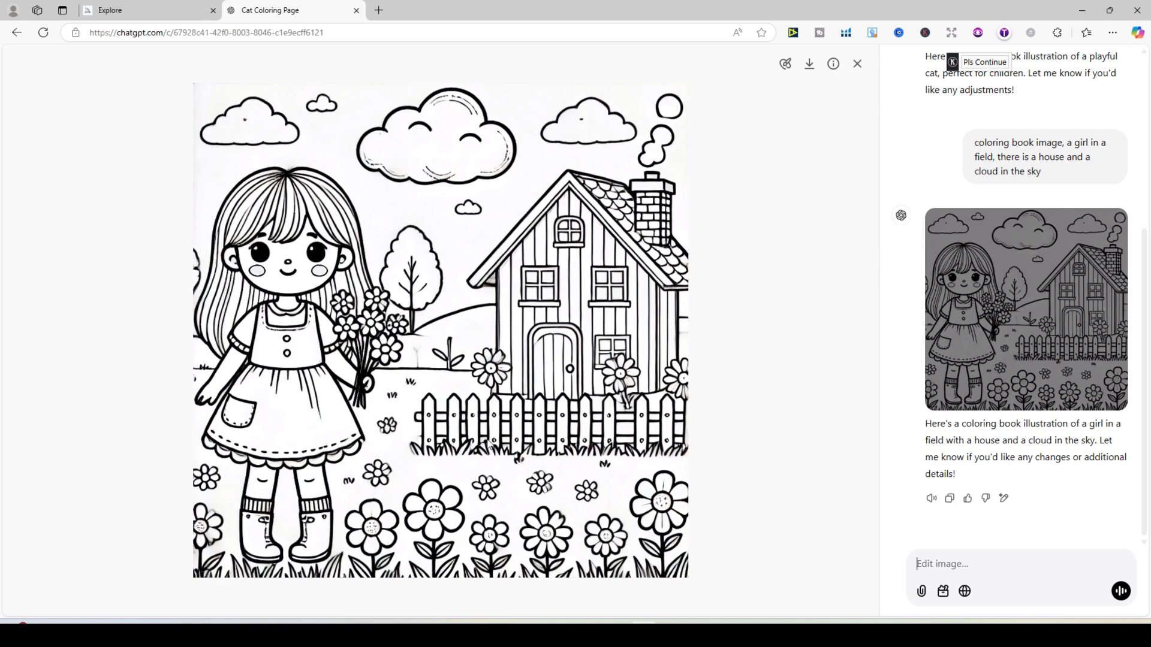
pyautogui.keyDown('ctrl'); pyautogui.scroll(3, 493, 495); pyautogui.keyUp('ctrl')
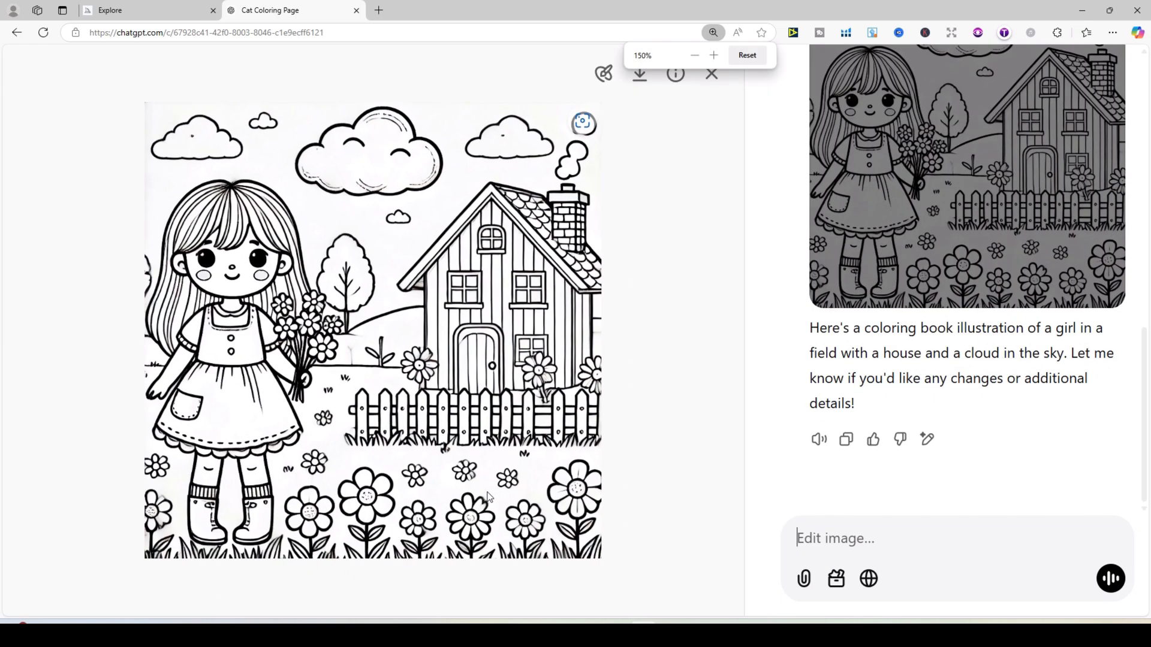
pyautogui.keyDown('ctrl'); pyautogui.scroll(-2, 488, 496); pyautogui.keyUp('ctrl')
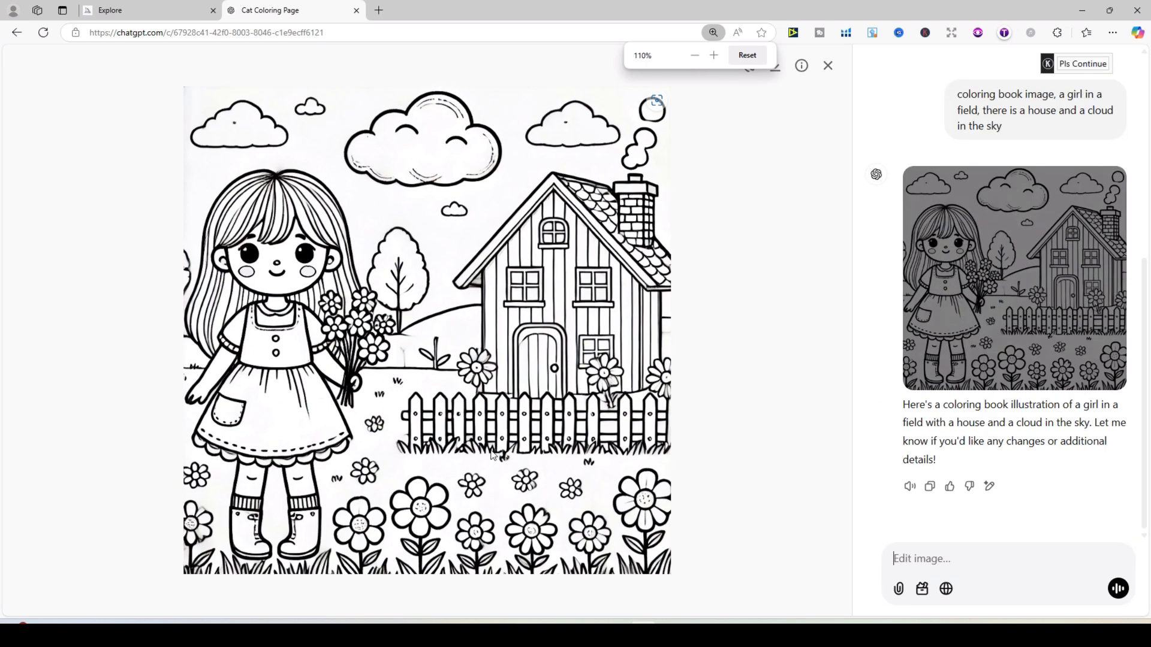
pyautogui.keyDown('ctrl'); pyautogui.scroll(-1, 491, 454); pyautogui.keyUp('ctrl')
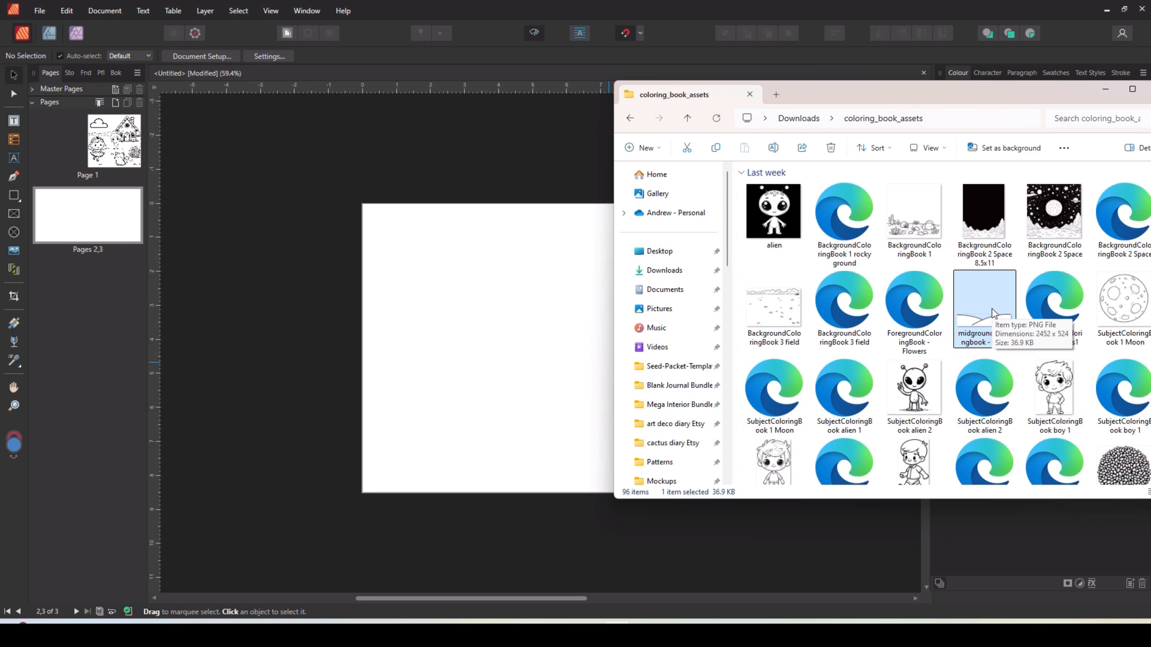
# Bring back the file explorer and browse the coloring book asset thumbnails.
pyautogui.scroll(-5, 993, 313)
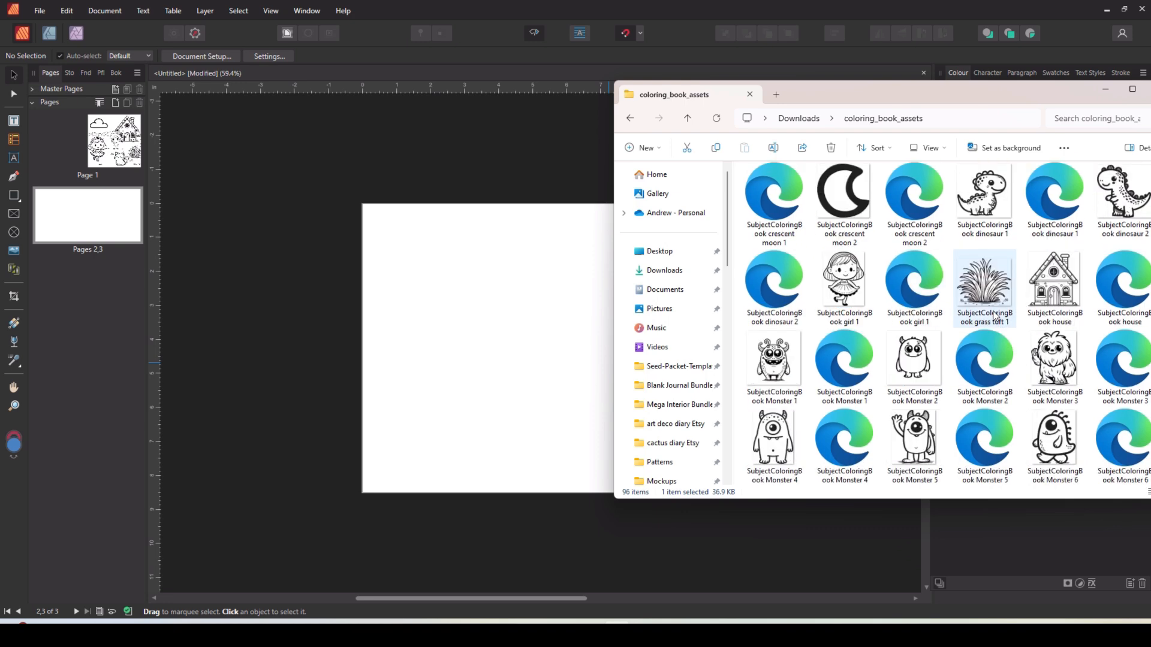
pyautogui.scroll(4, 994, 317)
pyautogui.scroll(3, 992, 317)
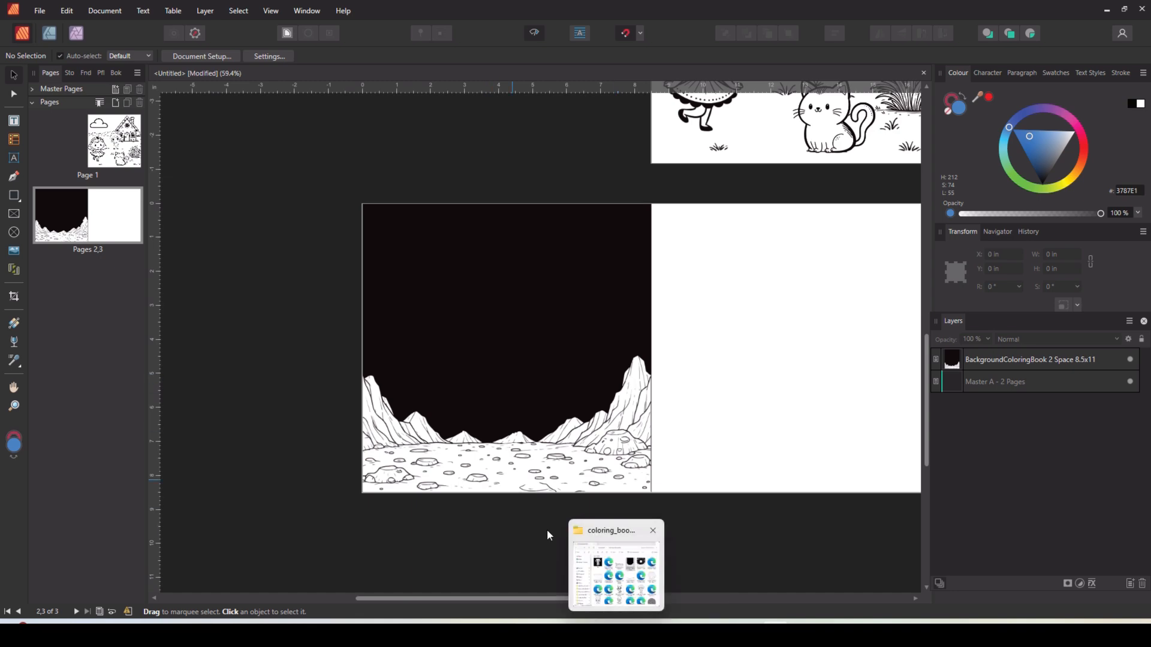
pyautogui.click(615, 603)
pyautogui.click(910, 398)
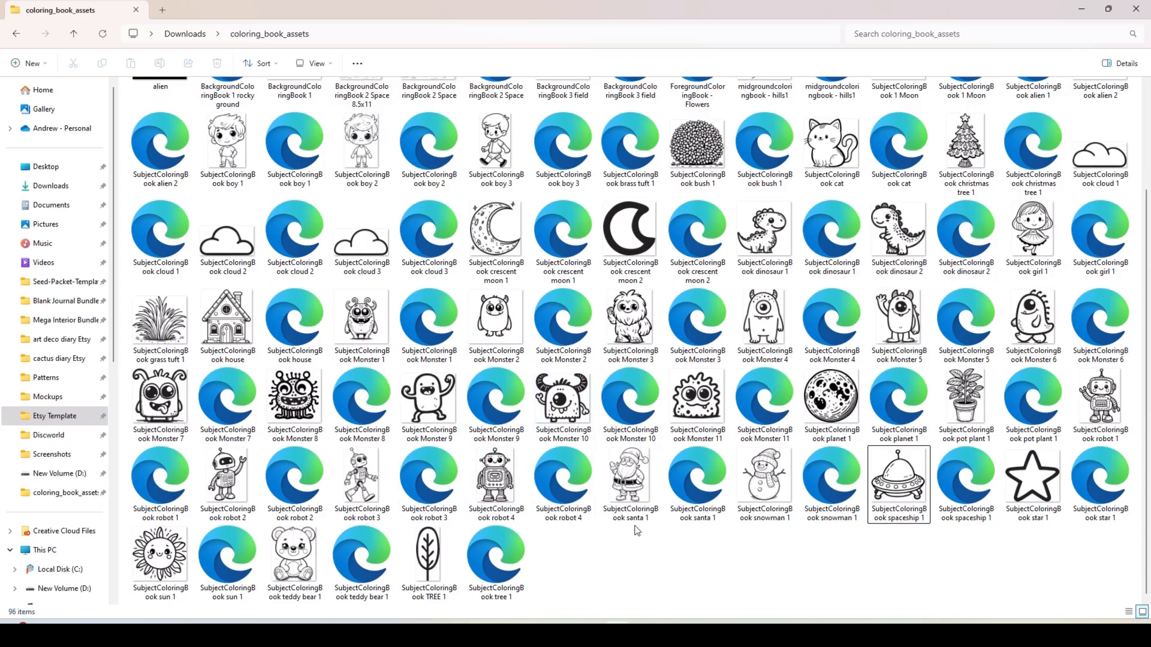
pyautogui.scroll(2, 637, 531)
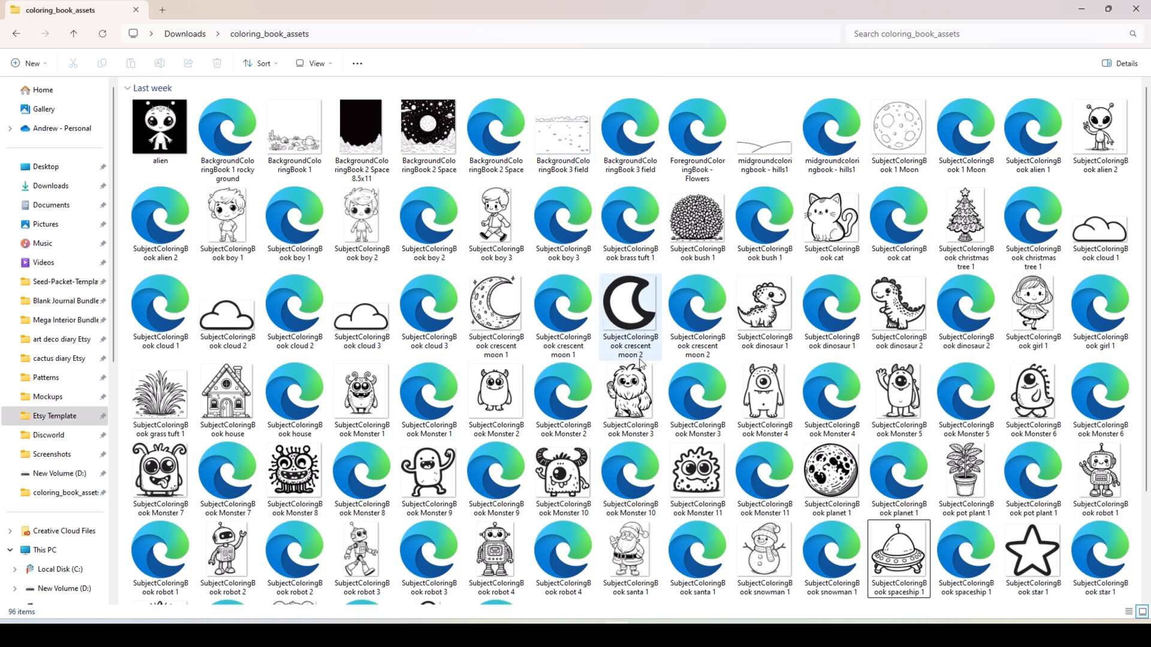